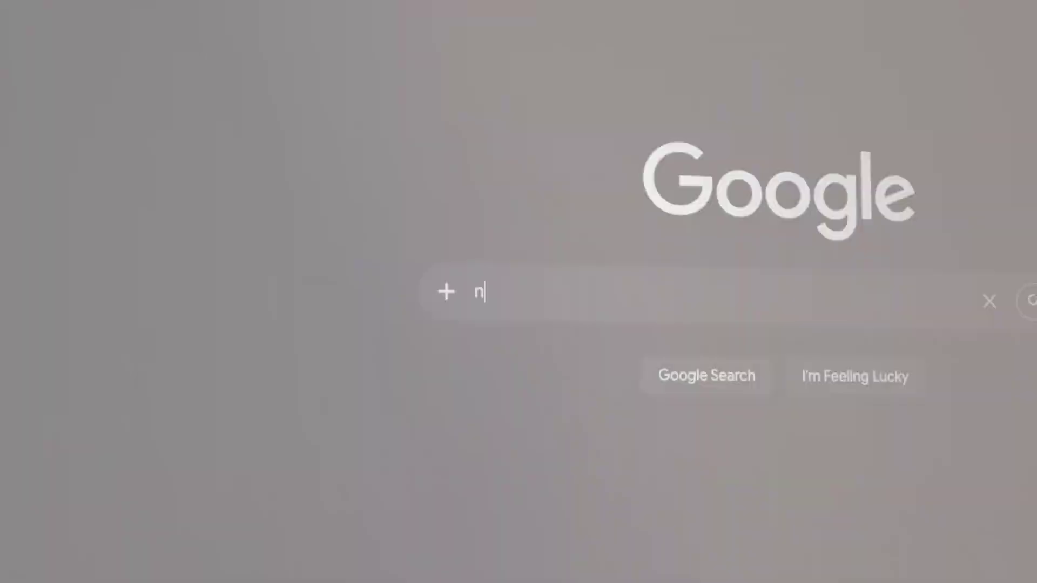
Search Google for 'nano banana' and open the Nano Banana AI Image Editor result
text(ano)
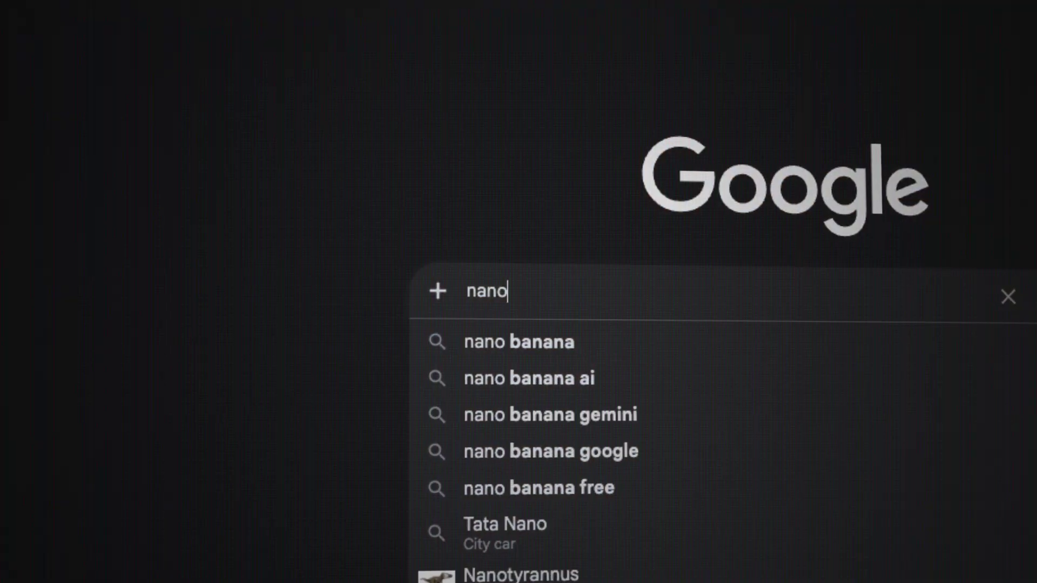
key(Return)
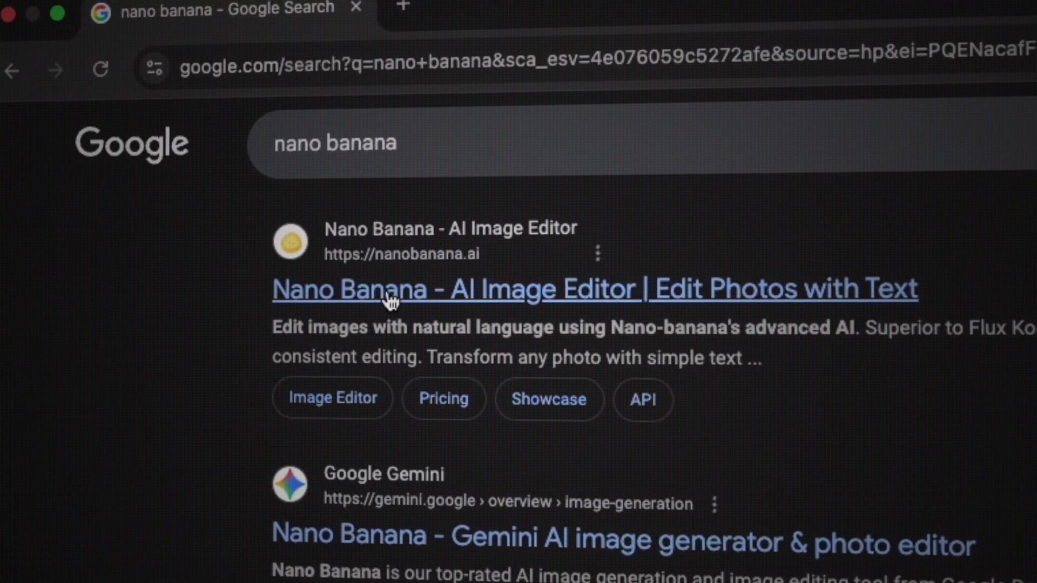
click(387, 294)
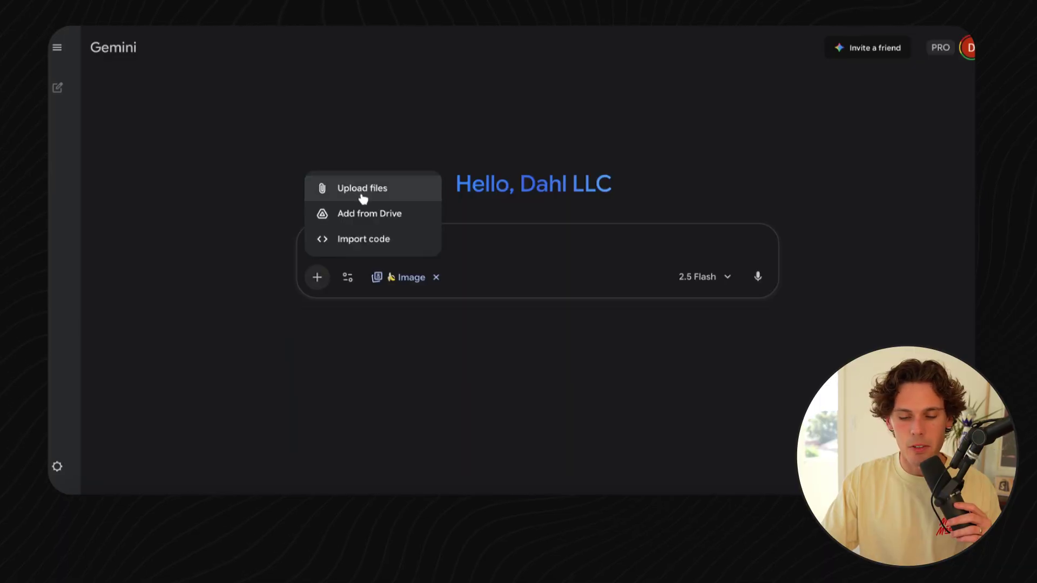
Attach the product photo from Downloads and the selfie from Recents to the Gemini prompt
click(363, 198)
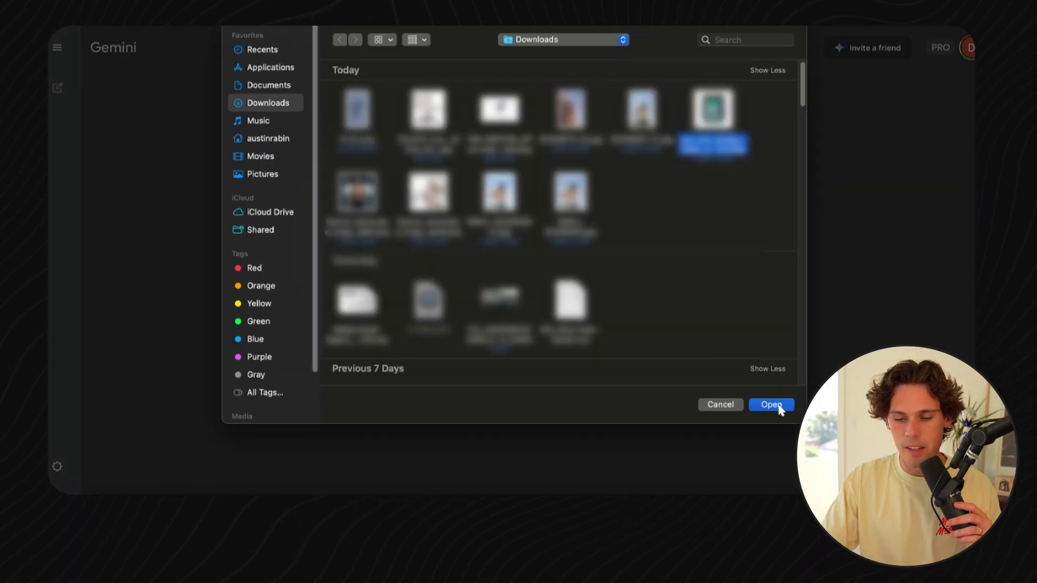
click(779, 406)
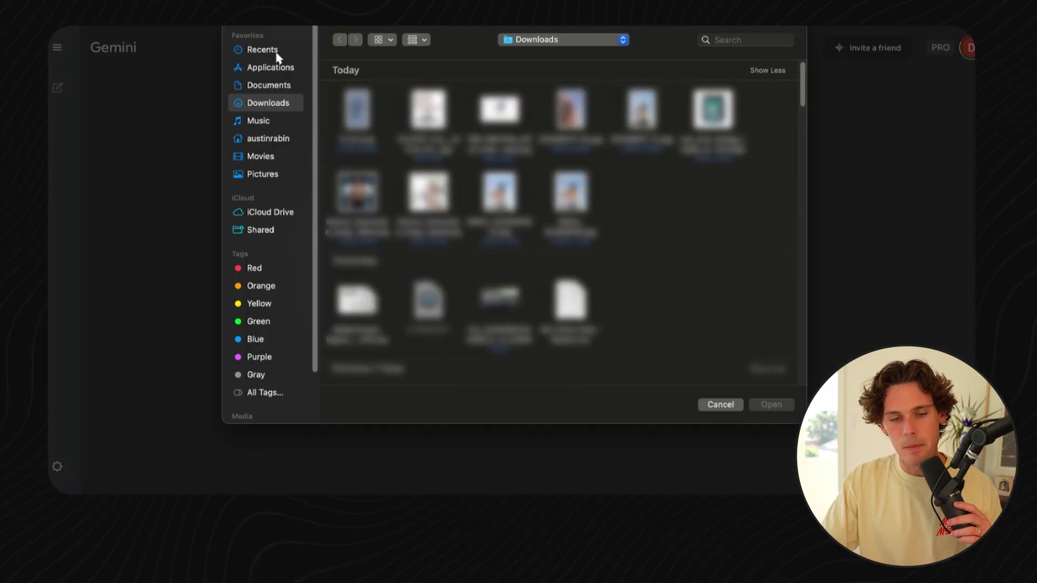
click(277, 52)
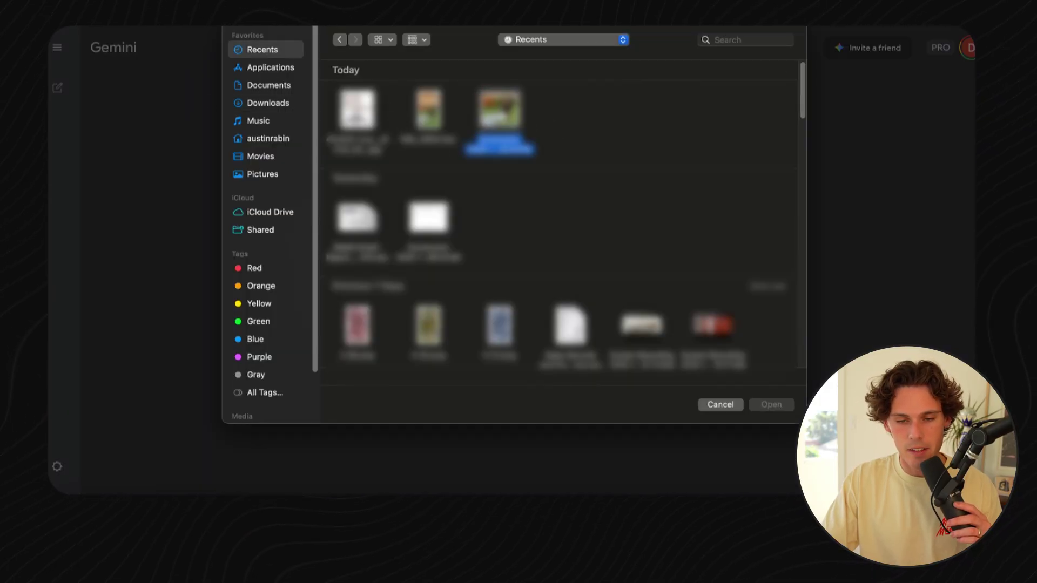
click(779, 406)
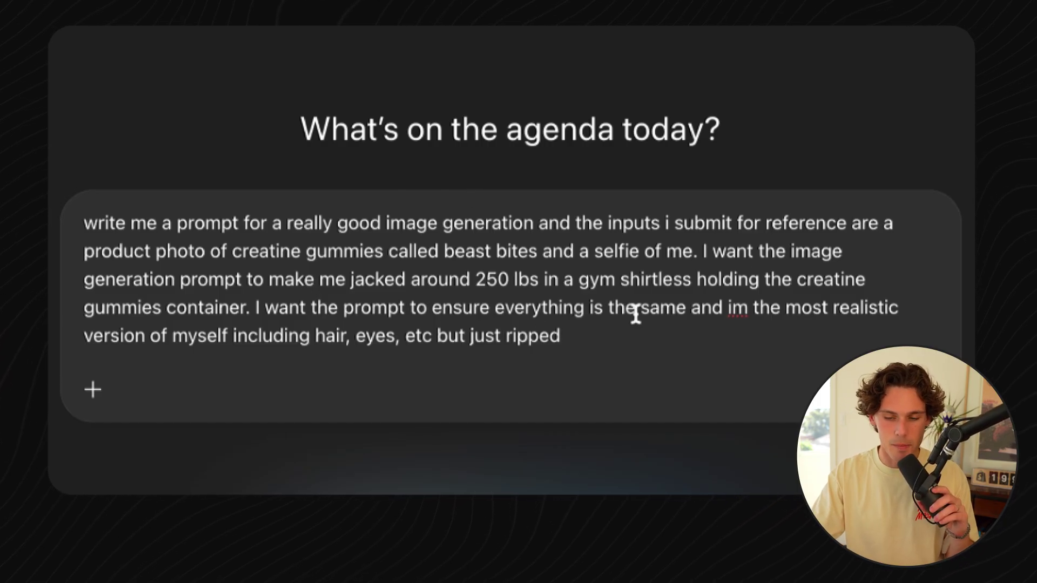
Review the written request for a ripped, shirtless gym image holding Beast Bites gummies
drag(794, 252, 661, 296)
click(373, 273)
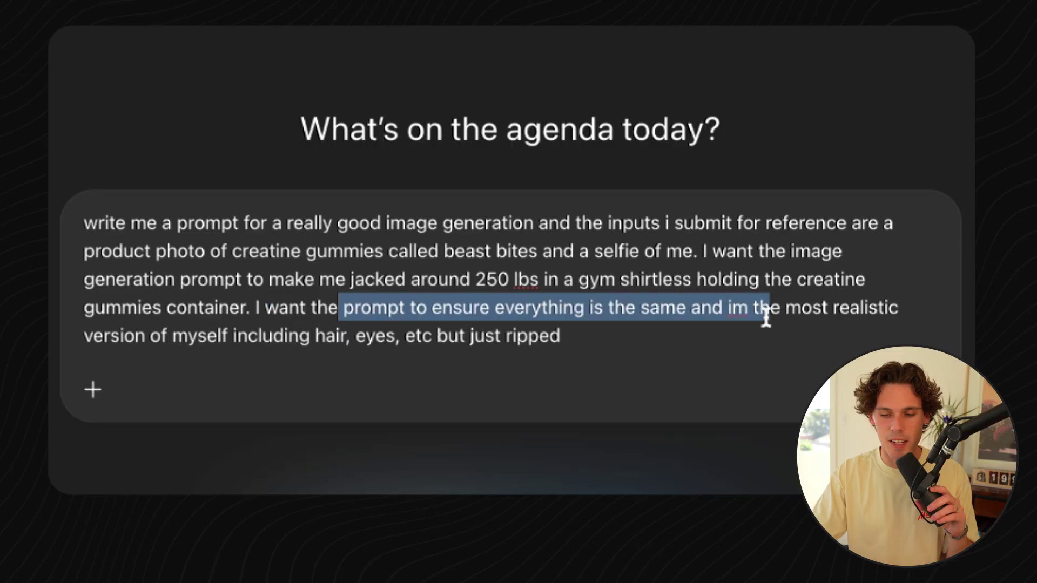
click(371, 338)
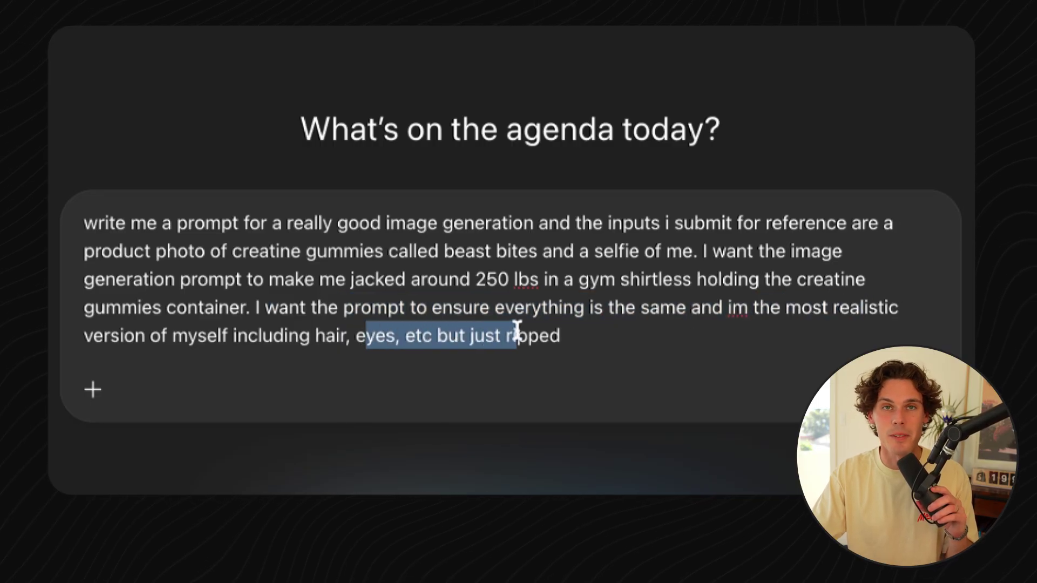
Attach the reference photo to the ChatGPT message via Add photos & files
click(92, 389)
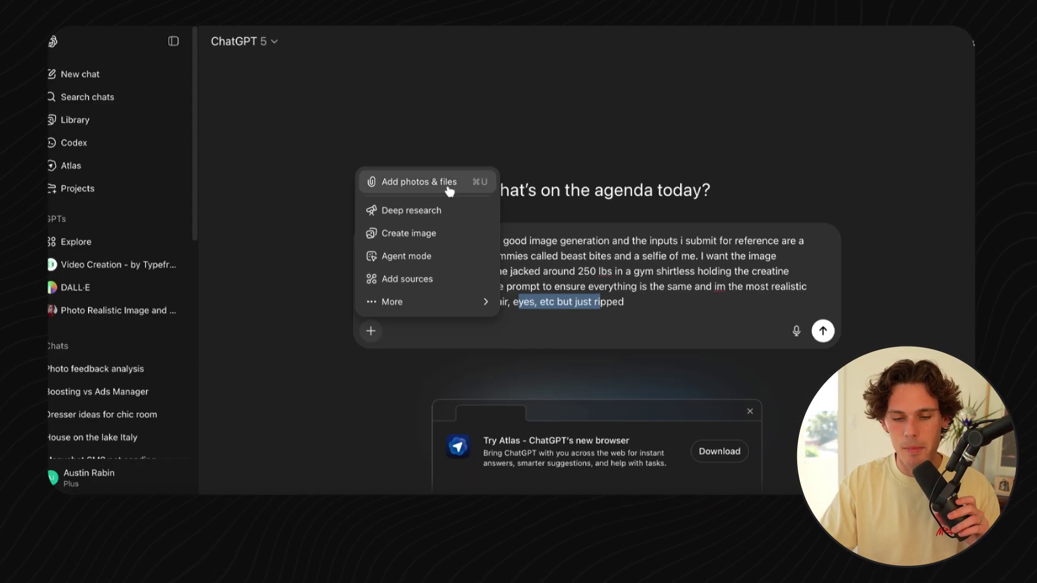
click(448, 184)
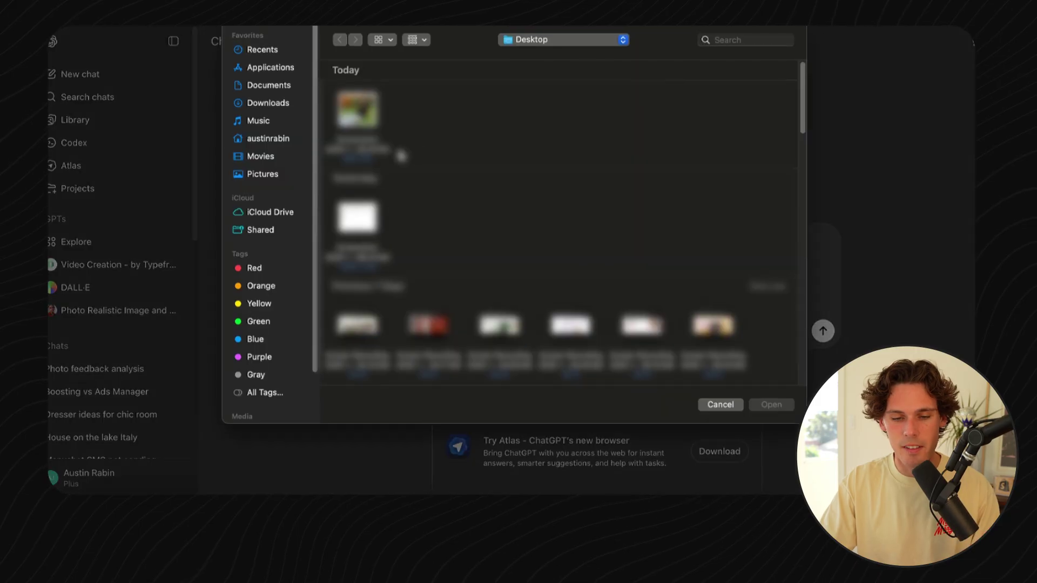
click(771, 405)
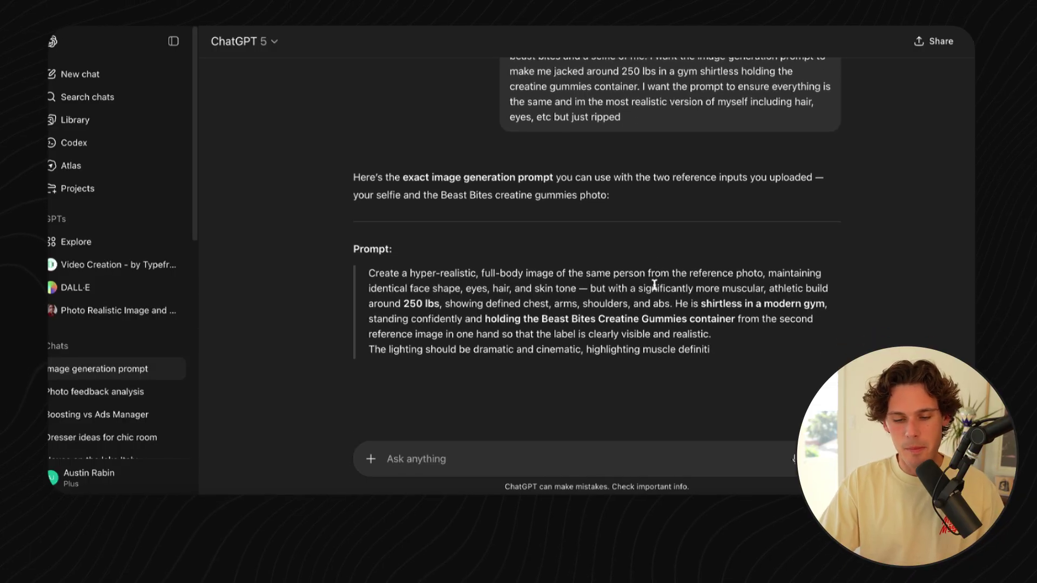
Read through ChatGPT's generated Beast Bites image prompt, scrolling back to its start
drag(630, 276, 489, 320)
click(623, 320)
scroll(624, 320, up, 5)
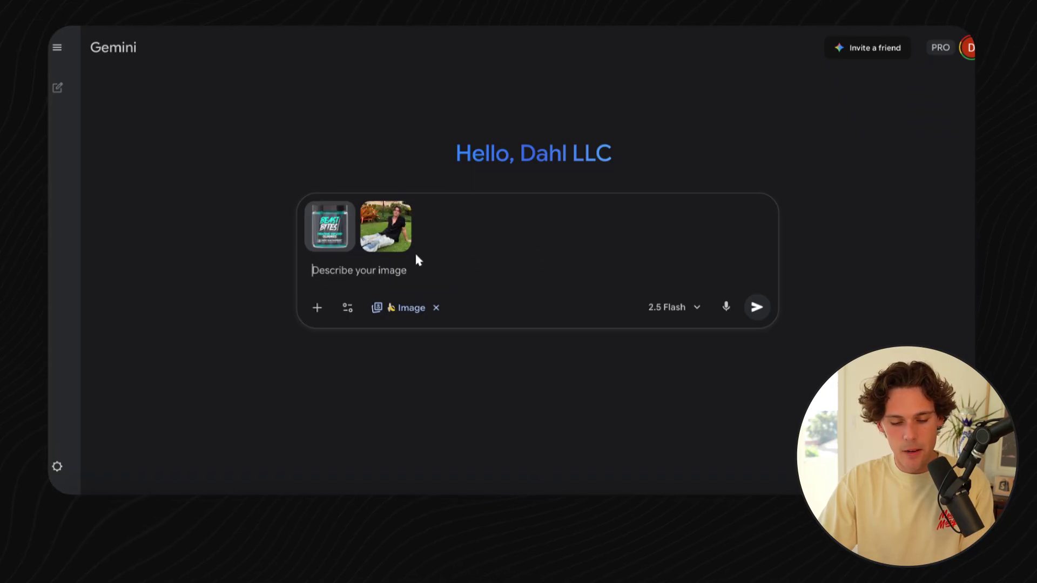
Paste the prompt into Gemini, generate the shirtless gym image, and download it full size
key(ctrl+v)
click(758, 355)
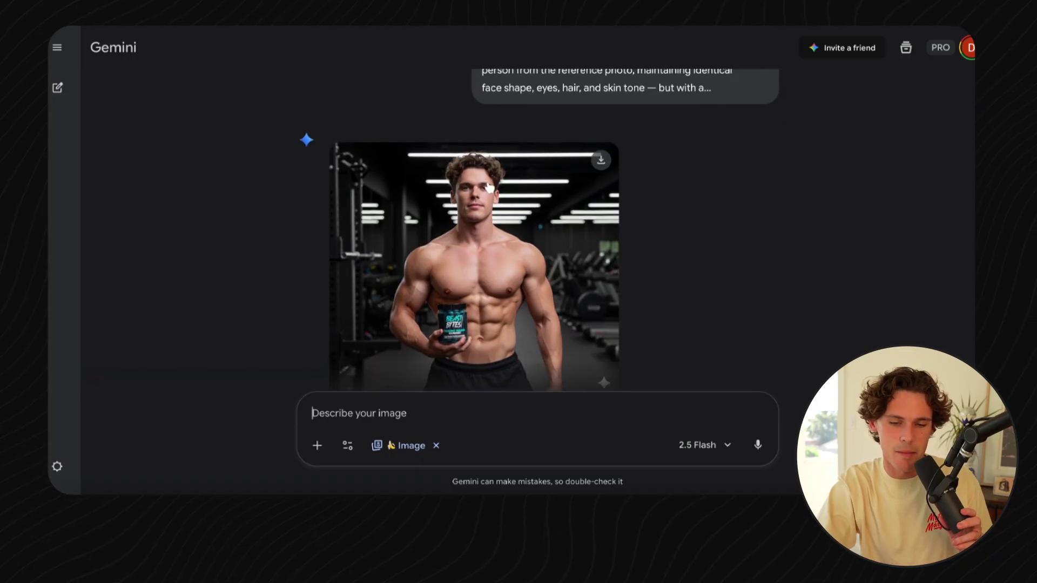
scroll(486, 194, up, 1)
scroll(527, 227, down, 2)
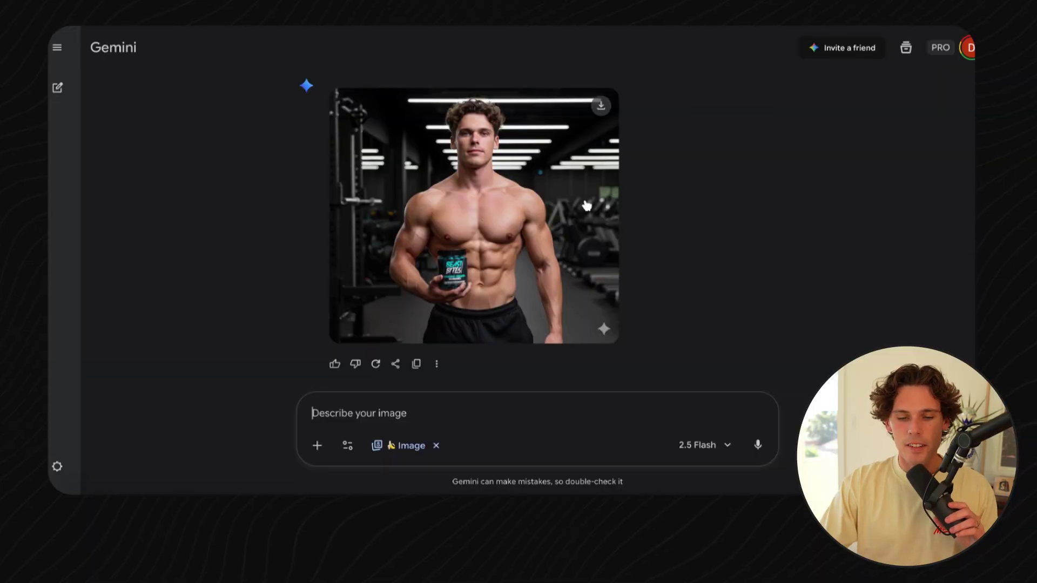
click(601, 105)
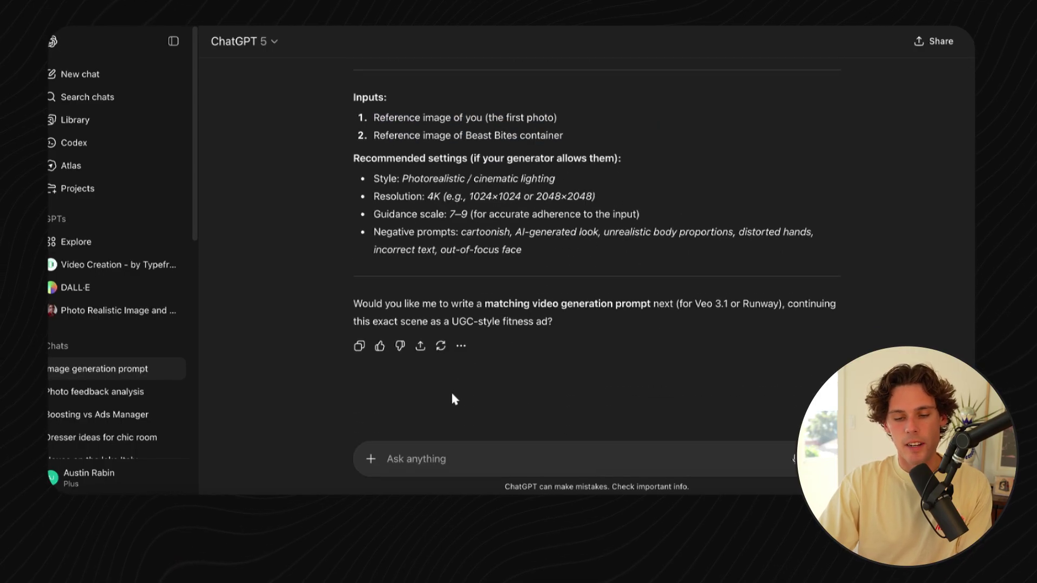
Send the UGC video-prompt request and select the resulting prompt paragraph for copying
key(Return)
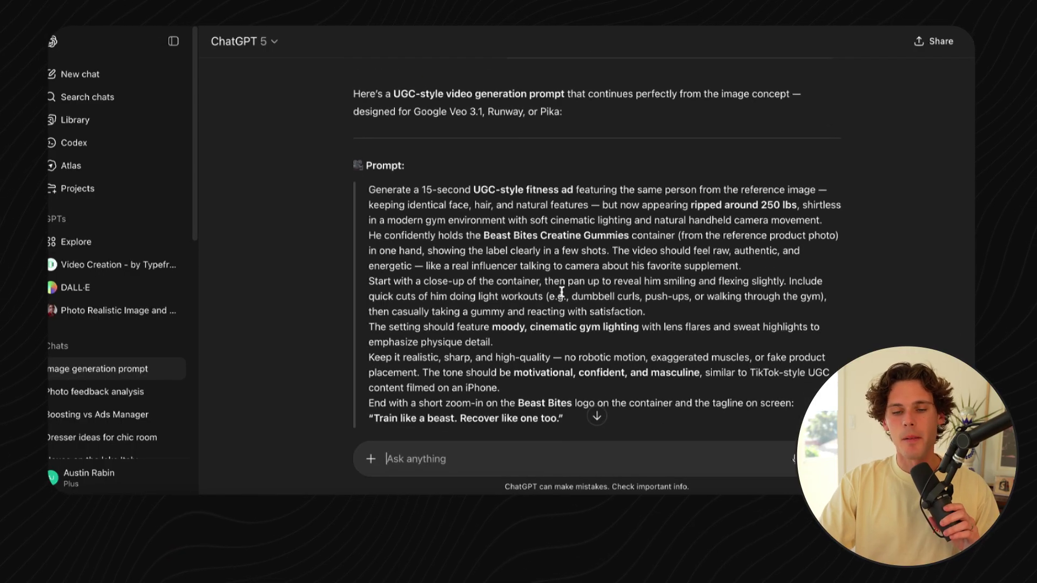
scroll(562, 292, down, 5)
scroll(436, 227, up, 5)
triple_click(420, 172)
key(ctrl+c)
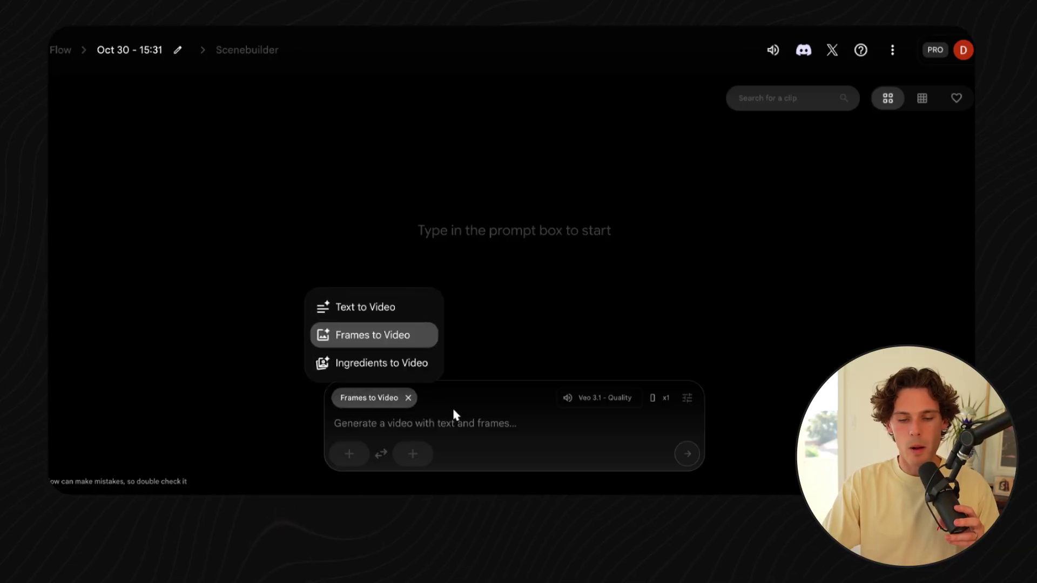
Switch Flow to Frames to Video mode and paste in the fitness-ad video prompt
click(402, 392)
click(377, 392)
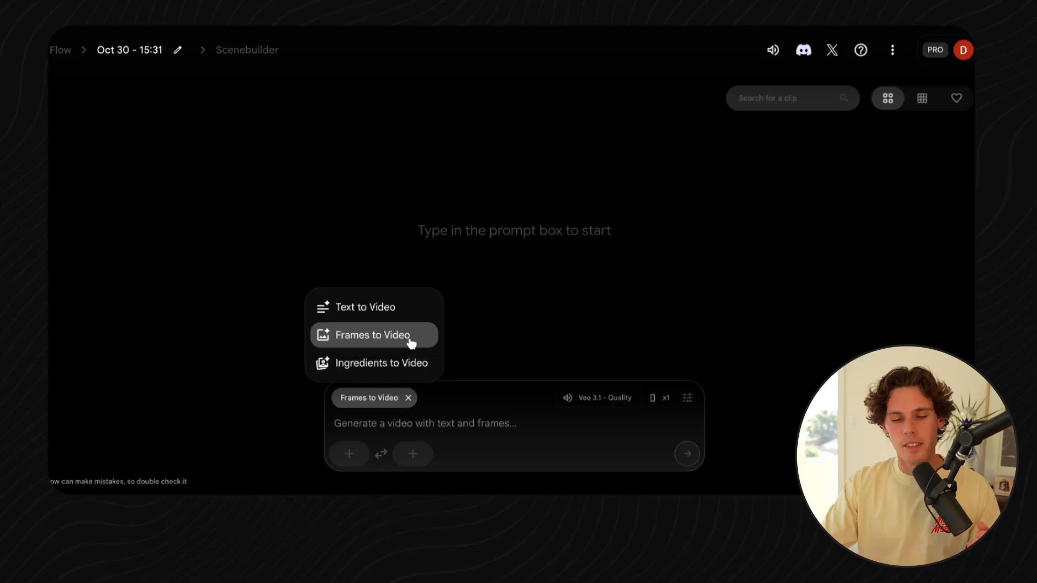
click(410, 342)
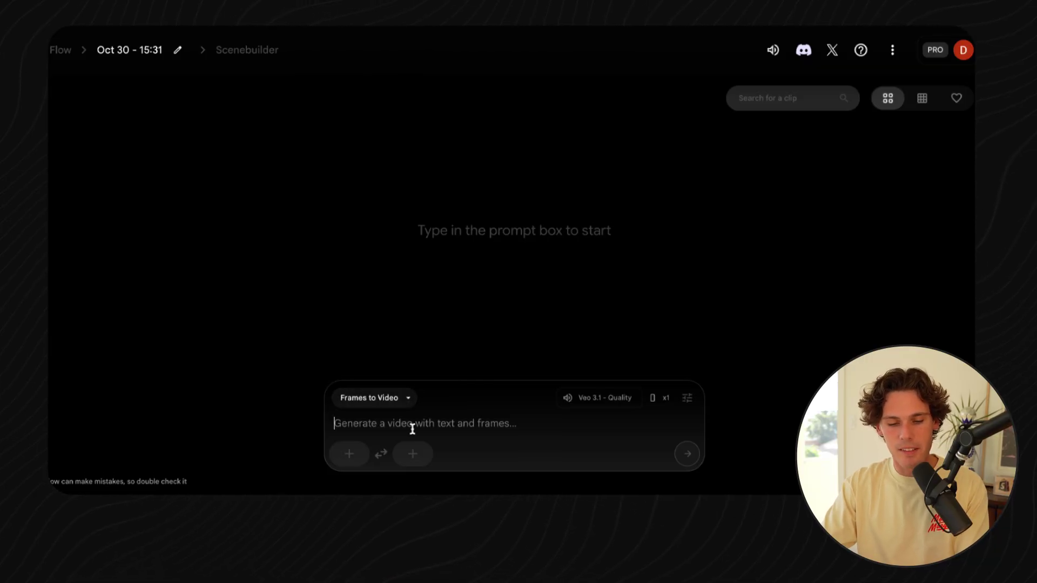
key(ctrl+v)
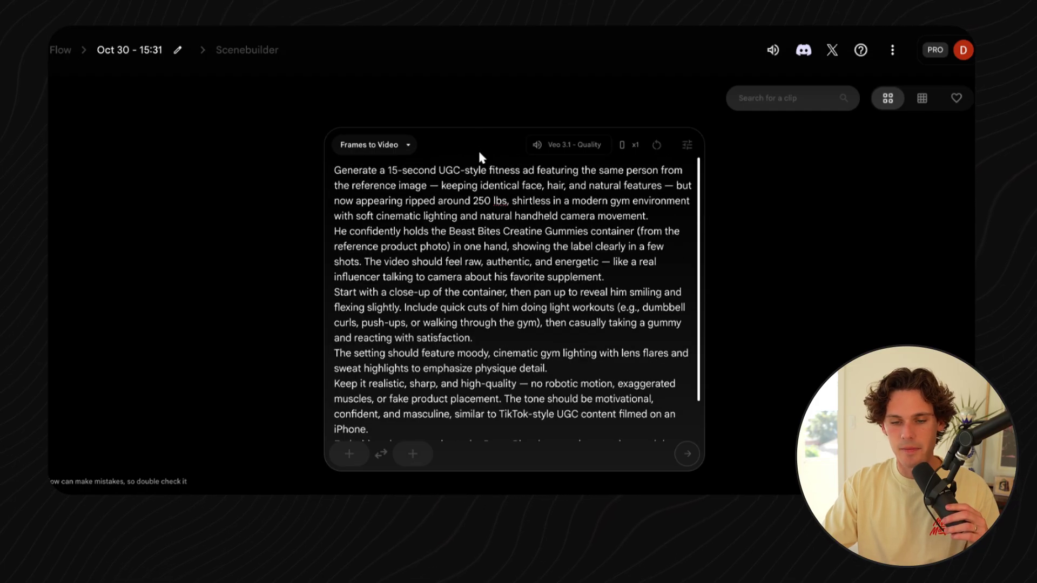
Use the gym photo as first frame, crop it to Portrait, and generate the clip
click(349, 454)
click(393, 212)
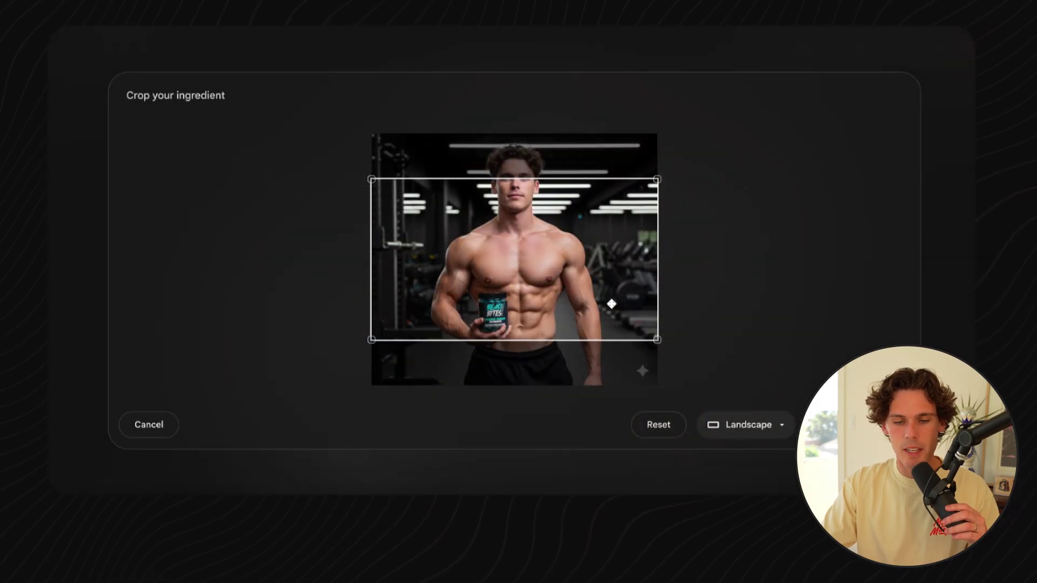
click(744, 425)
click(746, 371)
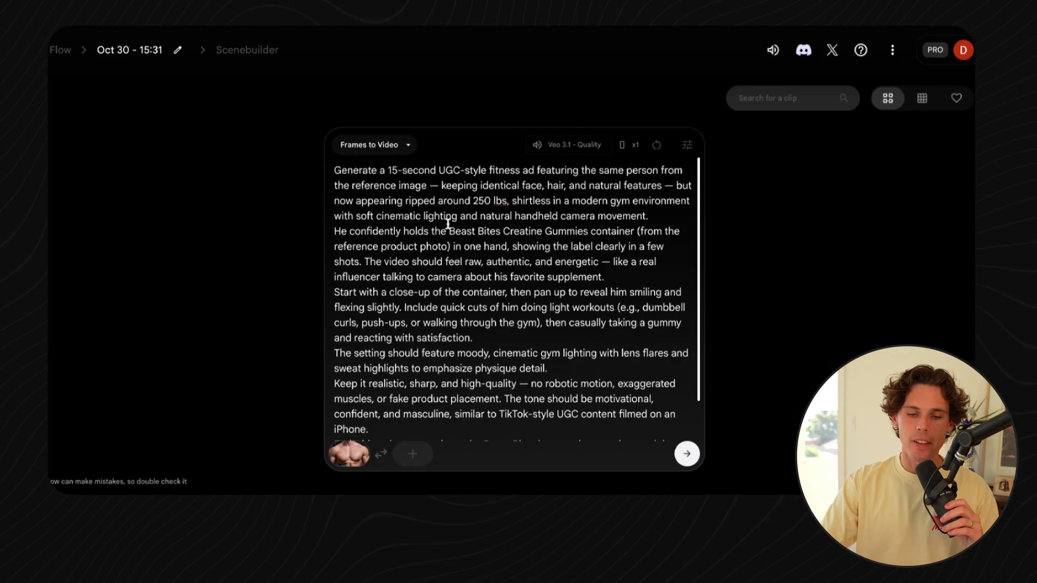
scroll(523, 246, down, 1)
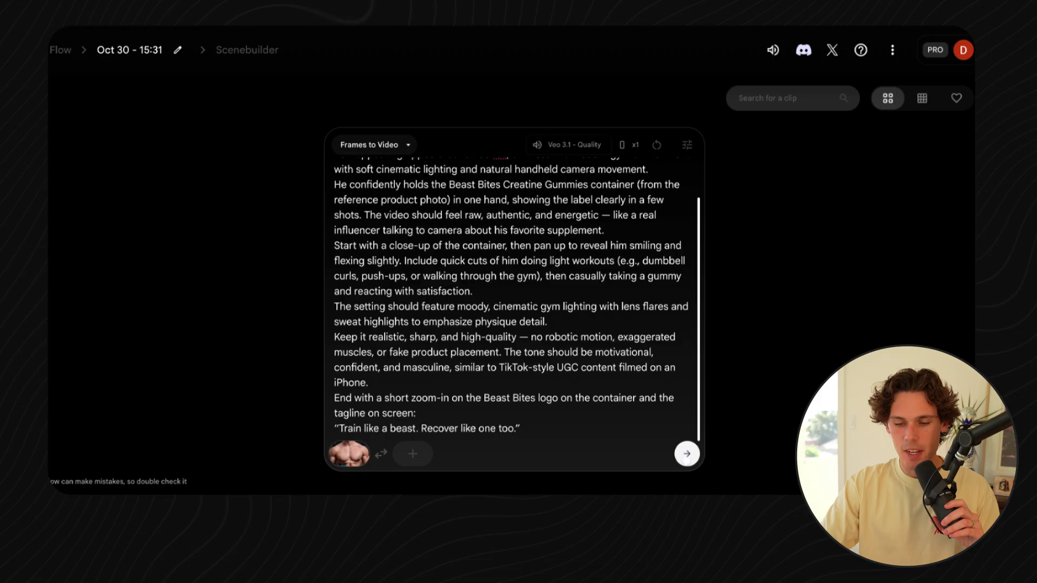
click(686, 454)
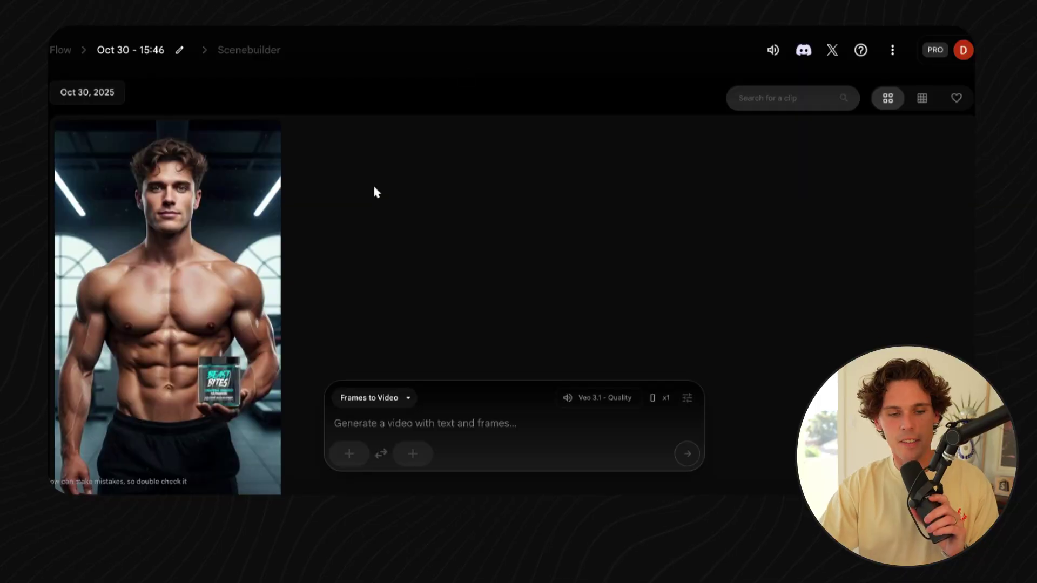
scroll(318, 155, down, 2)
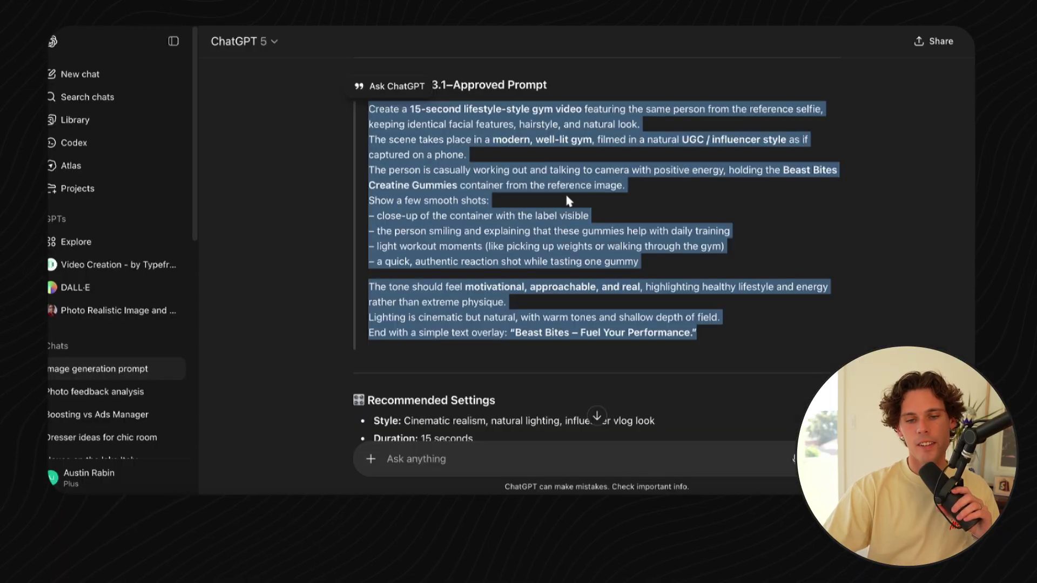
click(593, 199)
scroll(594, 284, down, 1)
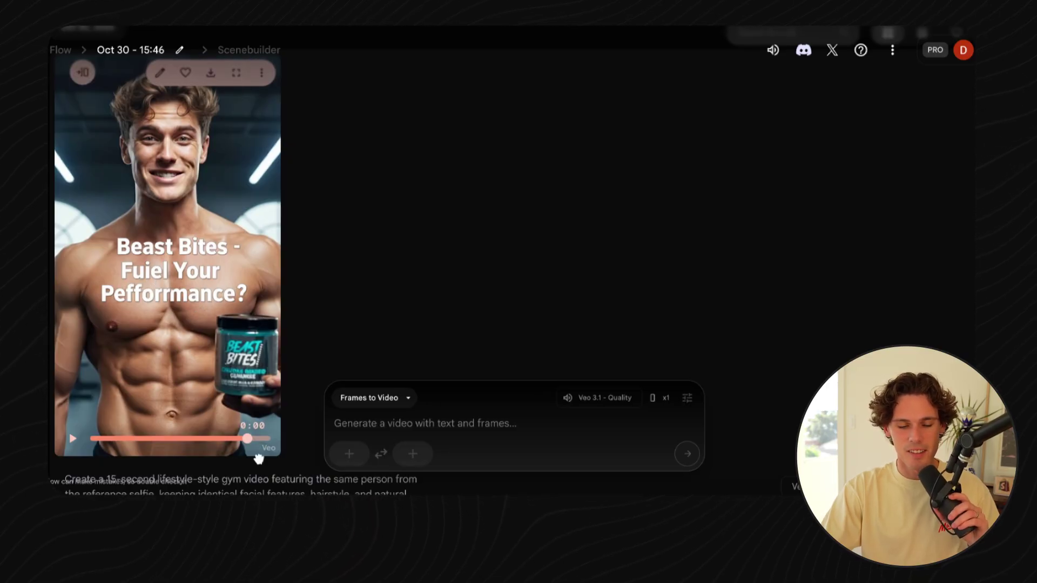
Play the generated clip to check its misspelled text overlay
click(76, 439)
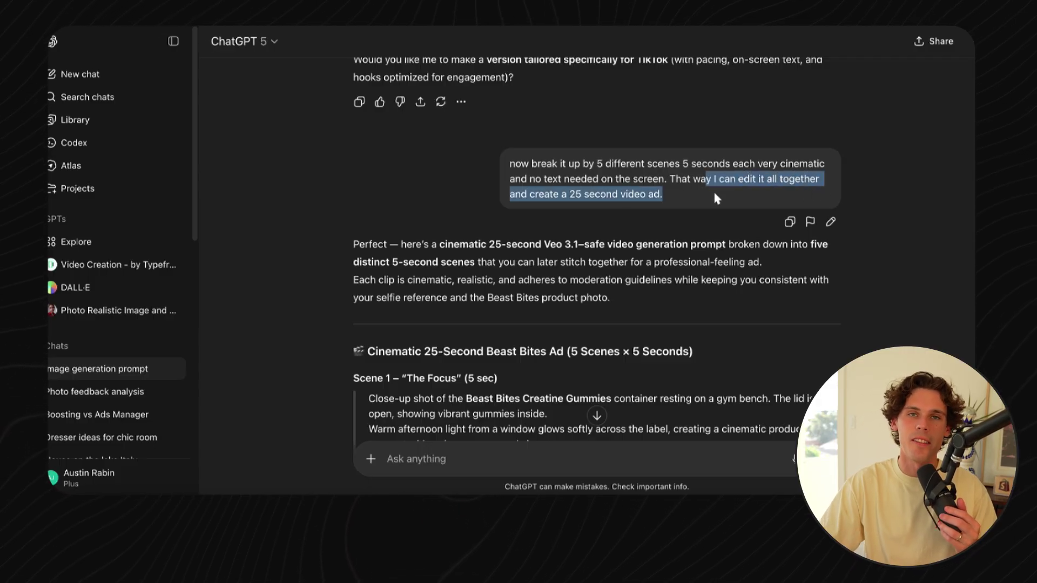
Select the Scene 1 text: the open Beast Bites container on a gym bench
scroll(621, 243, down, 8)
scroll(530, 280, up, 6)
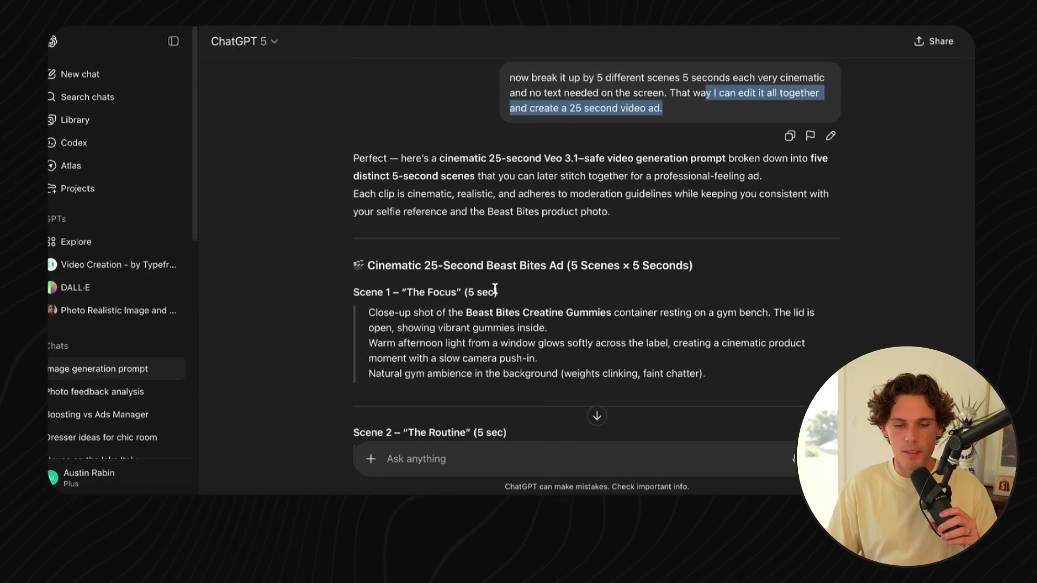
drag(366, 312, 776, 409)
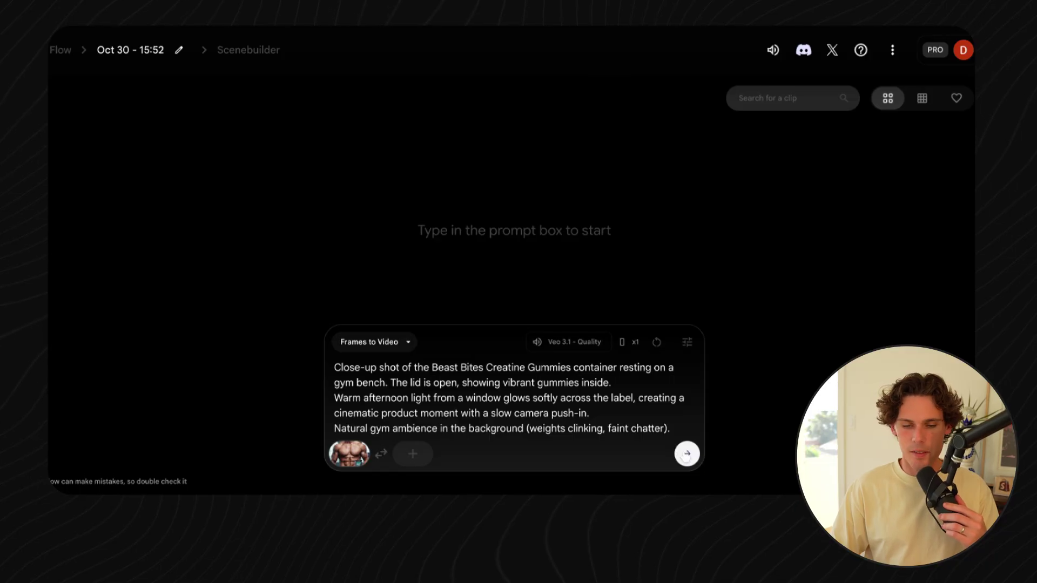
Generate the Scene 1 clip of the shirtless man holding the Beast Bites jar and preview it
click(686, 454)
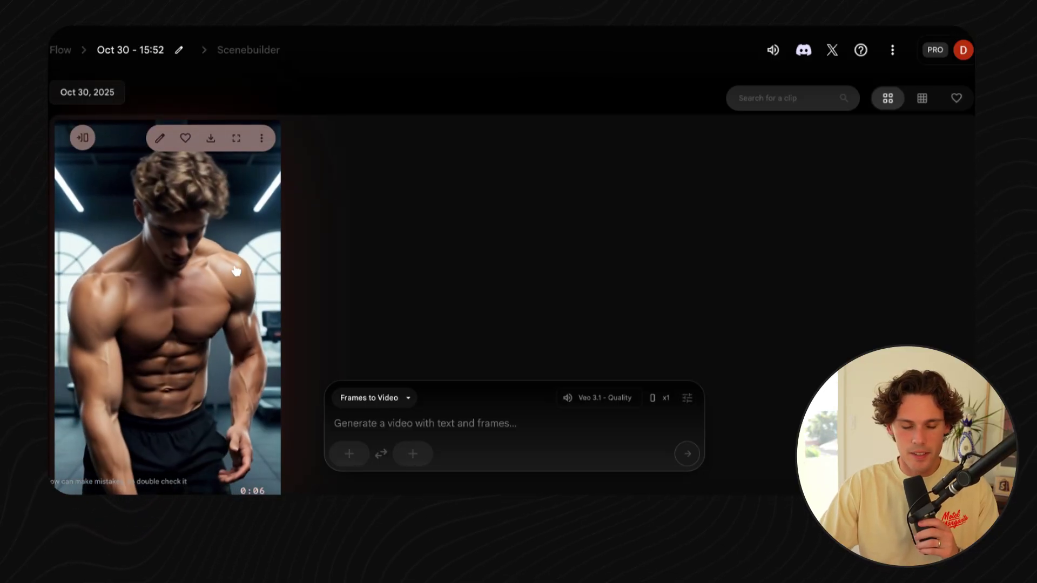
scroll(282, 308, down, 1)
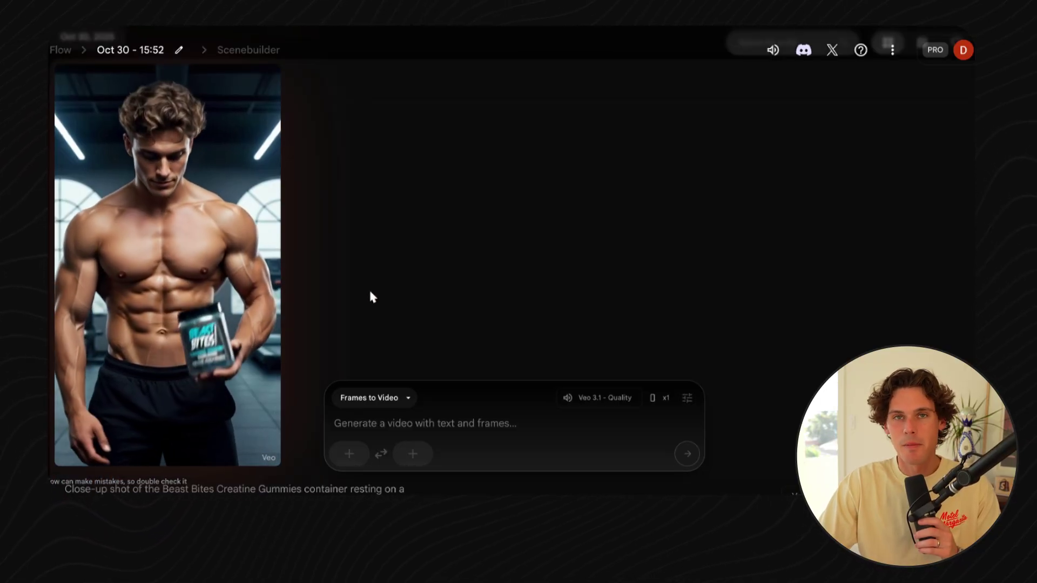
mouse_move(189, 109)
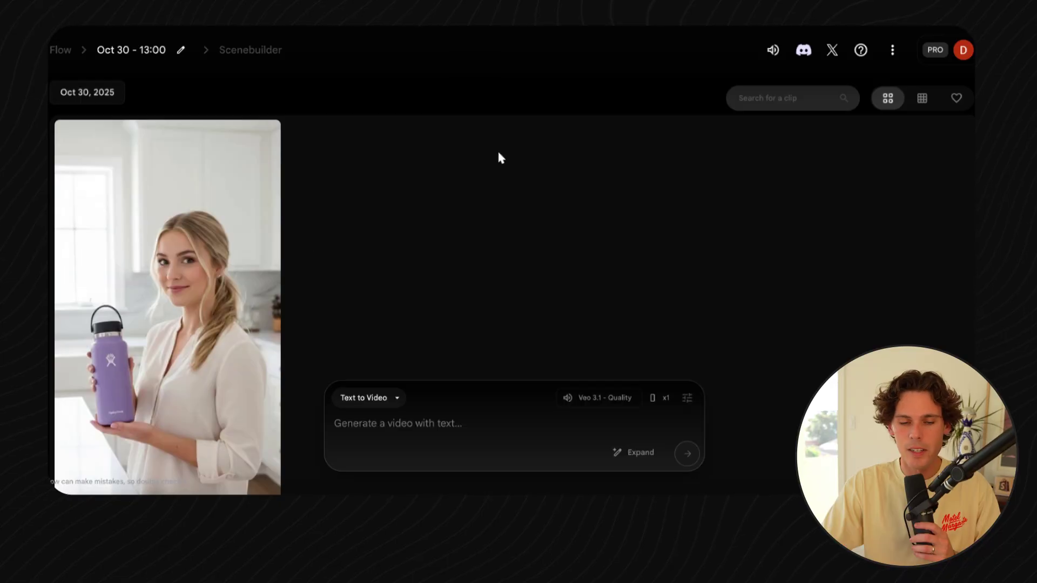
Play the earlier clip of the woman with the purple water bottle in the kitchen
mouse_move(245, 214)
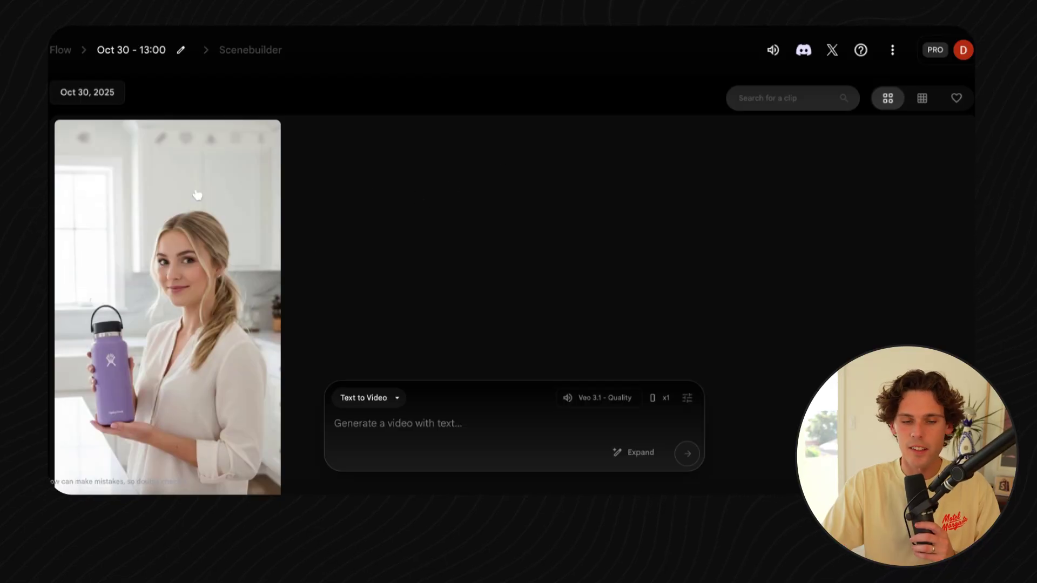
scroll(241, 236, down, 1)
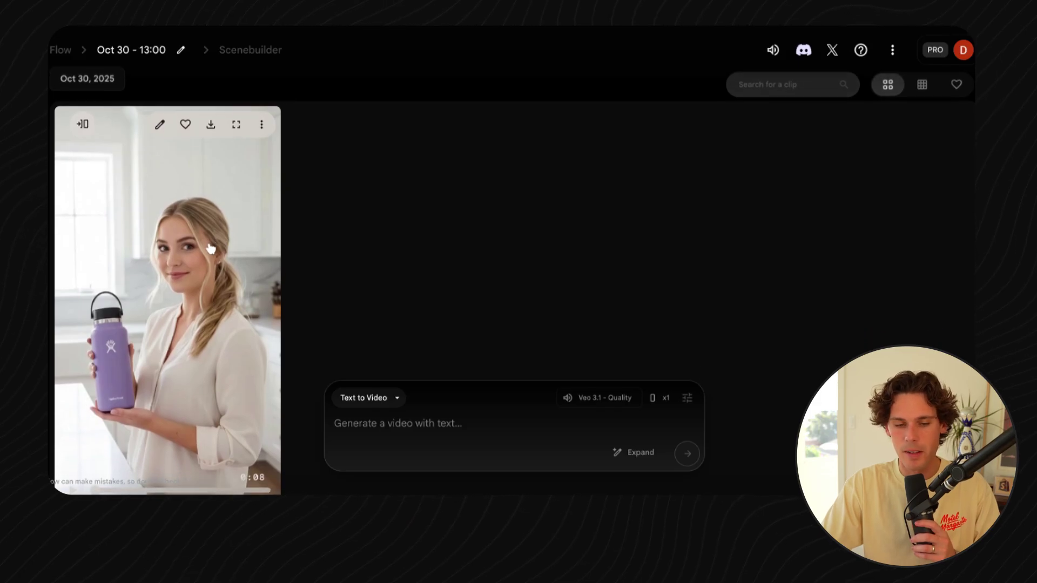
scroll(211, 205, down, 2)
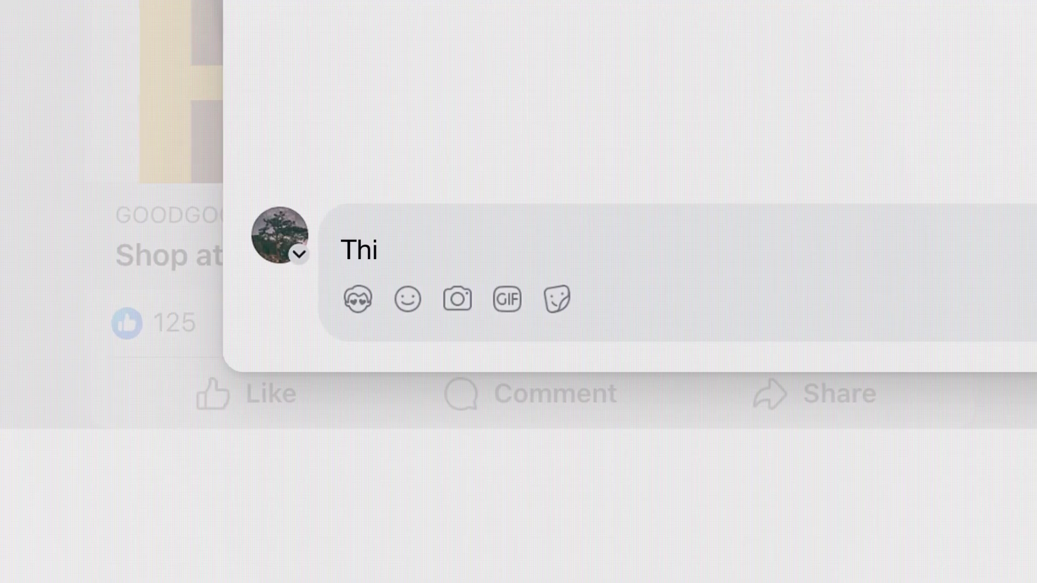
Type the comment "This is so A.I. You really think I can't tell the difference? DO BETTER" on the ad post
text(s is so A.I. You really thi)
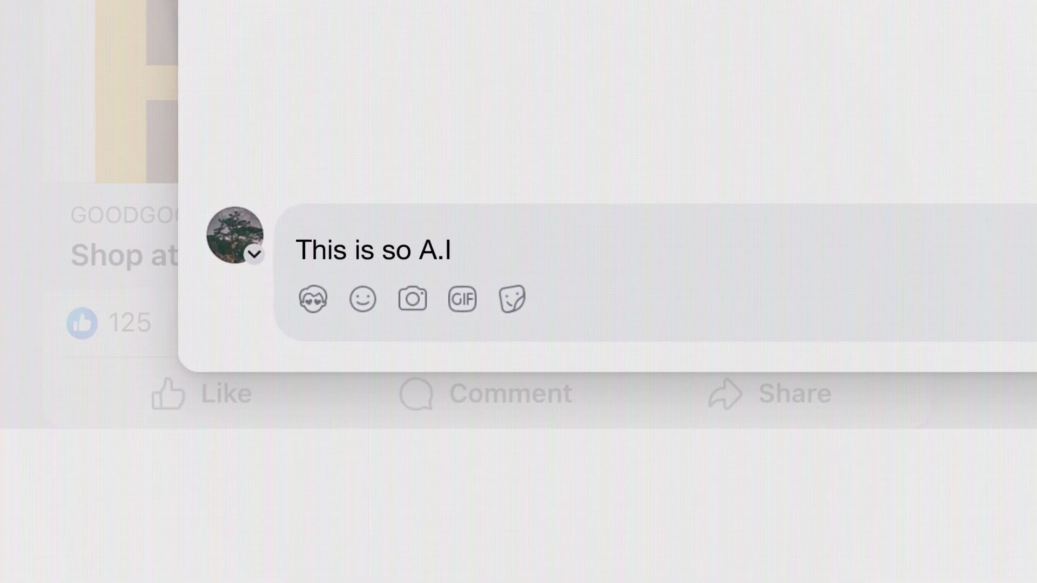
text(nk I can’t tell the difference? D)
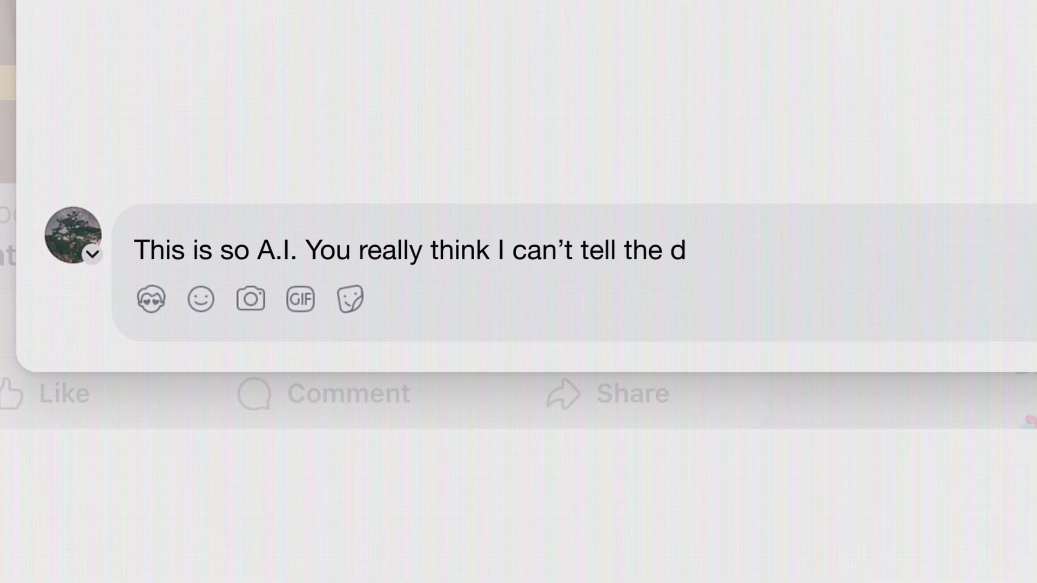
text(O BETTER!!!)
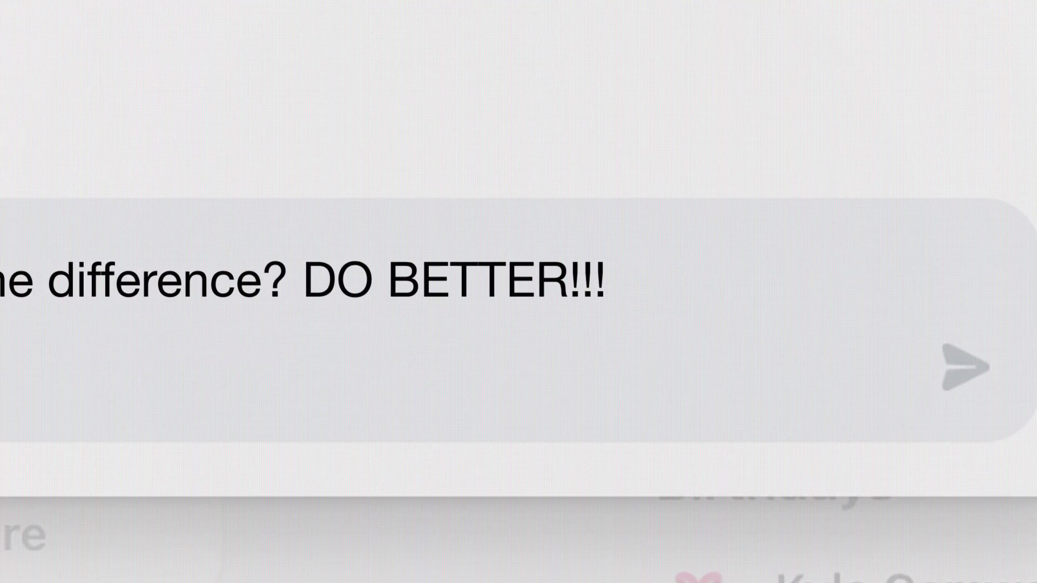